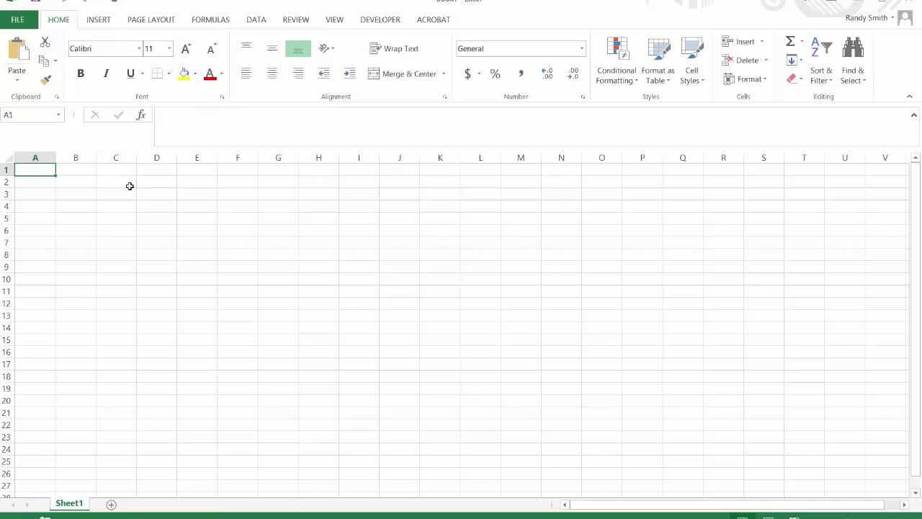
- Start a SQL Server data connection, enter the database server's name, and log on with Windows Authentication
{"action": "left_click", "coordinate": [256, 21]}
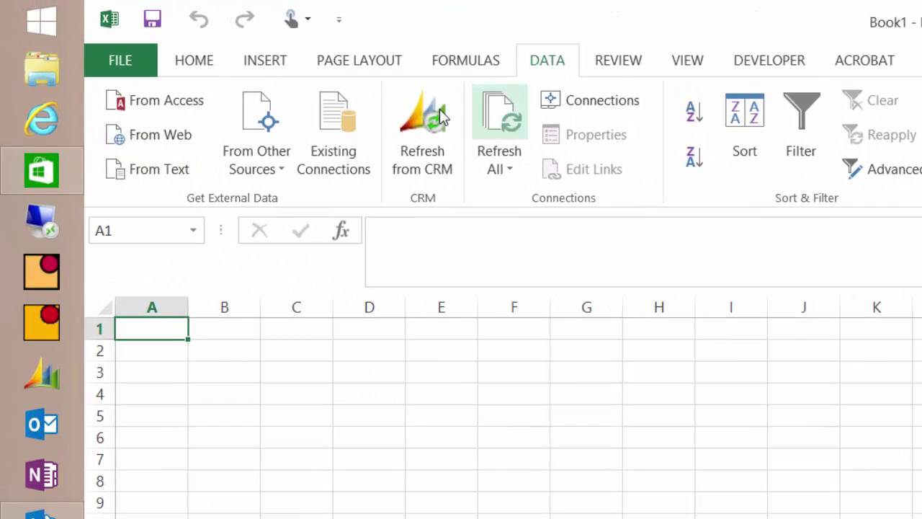
{"action": "left_click", "coordinate": [267, 124]}
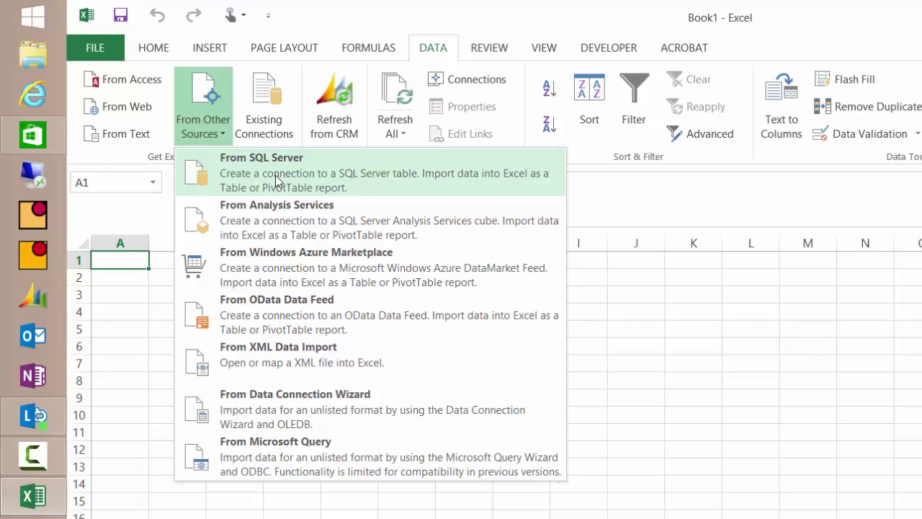
{"action": "left_click", "coordinate": [276, 181]}
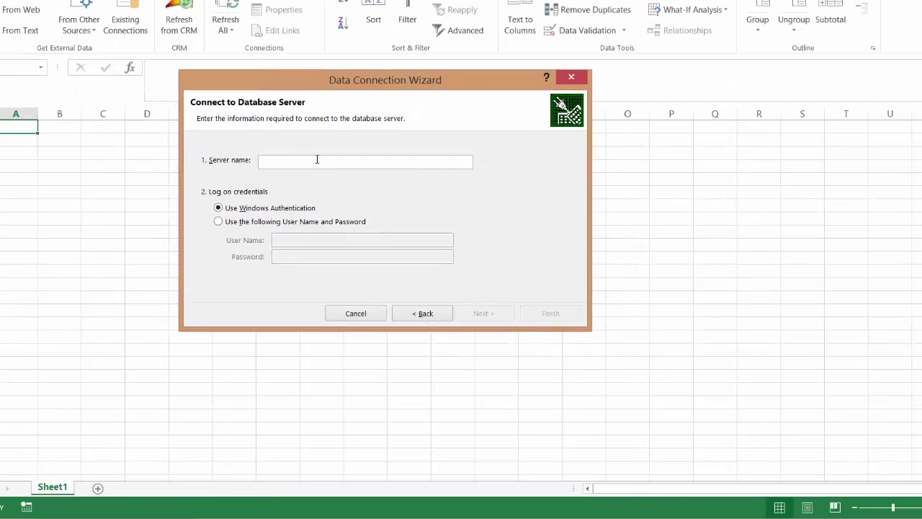
{"action": "type", "text": "randy-su"}
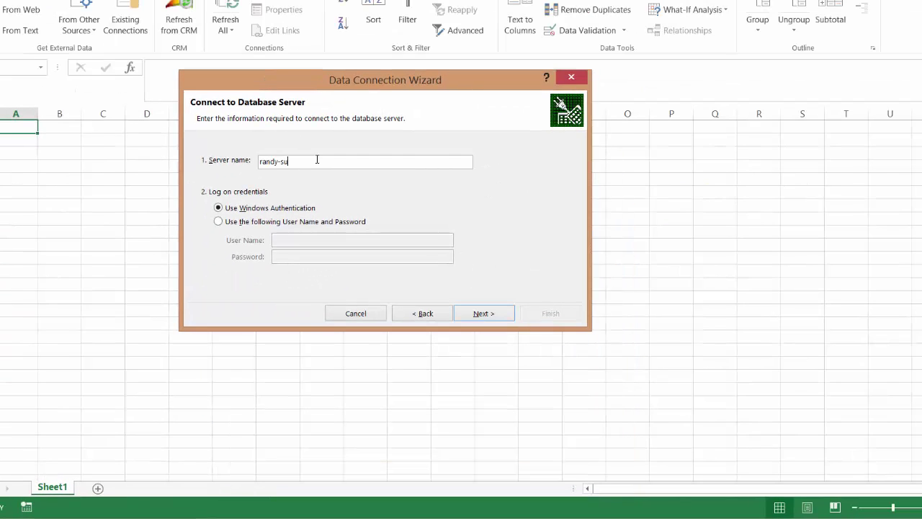
{"action": "type", "text": "rface3"}
{"action": "key", "text": "Tab"}
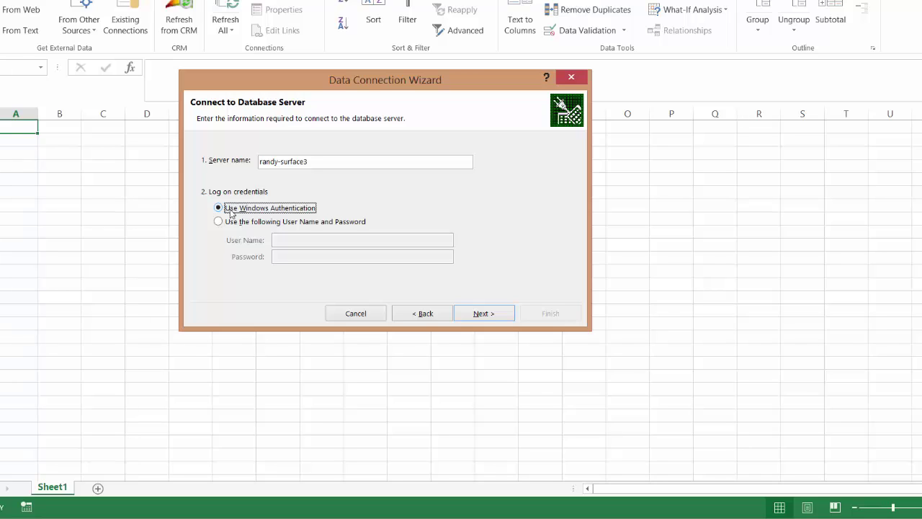
{"action": "left_click", "coordinate": [245, 224]}
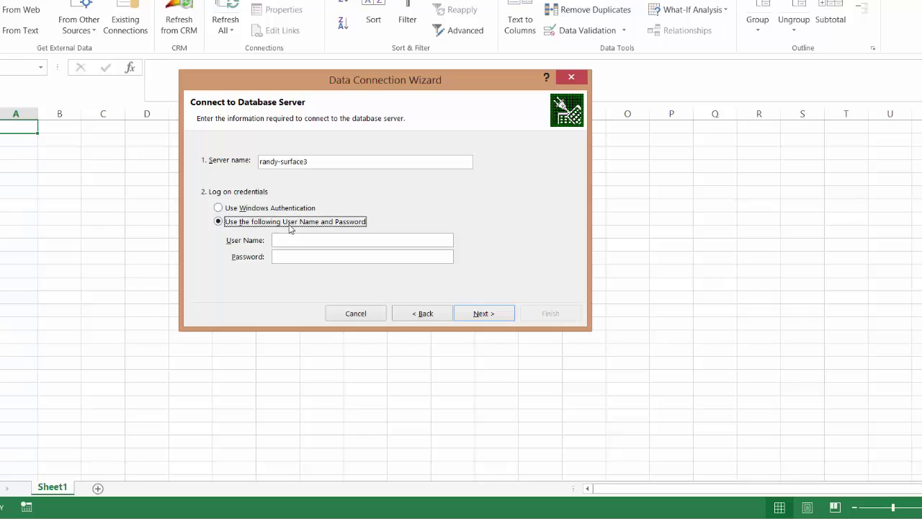
{"action": "left_click", "coordinate": [244, 209]}
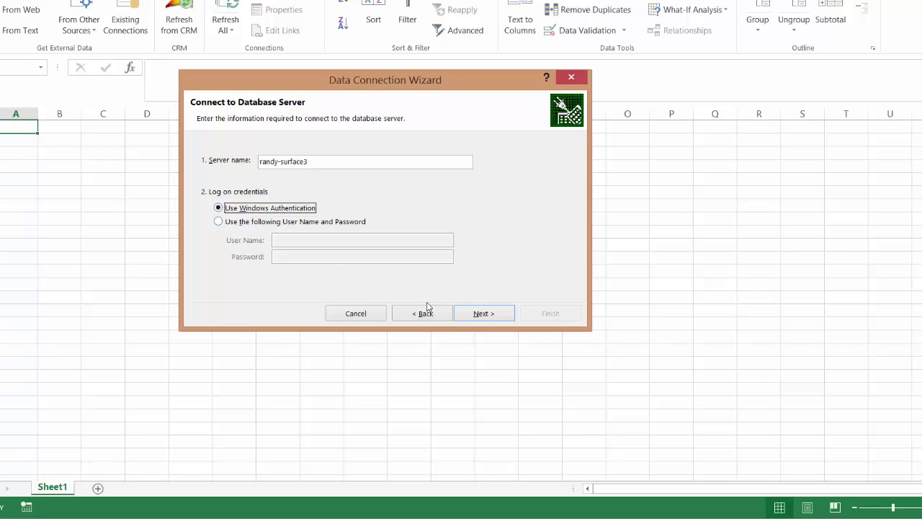
{"action": "left_click", "coordinate": [470, 317]}
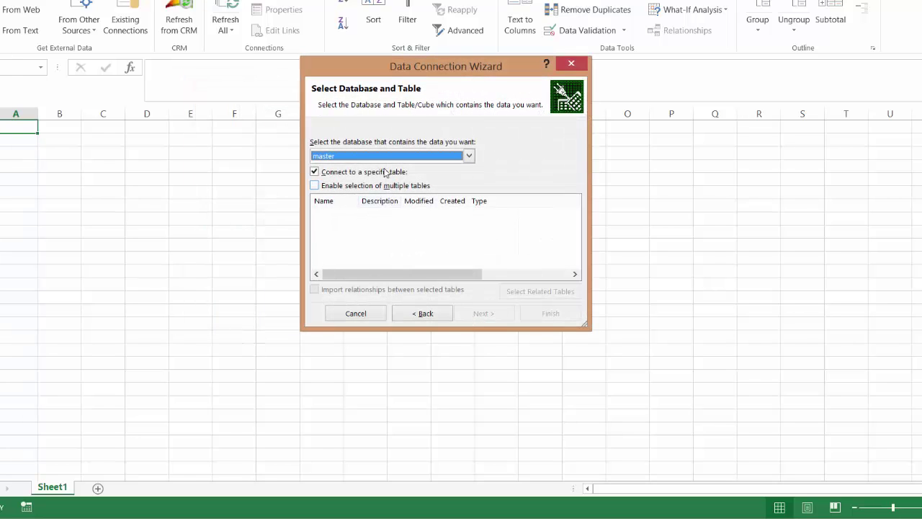
- Choose VicDemo as the database that contains the data
{"action": "left_click", "coordinate": [358, 158]}
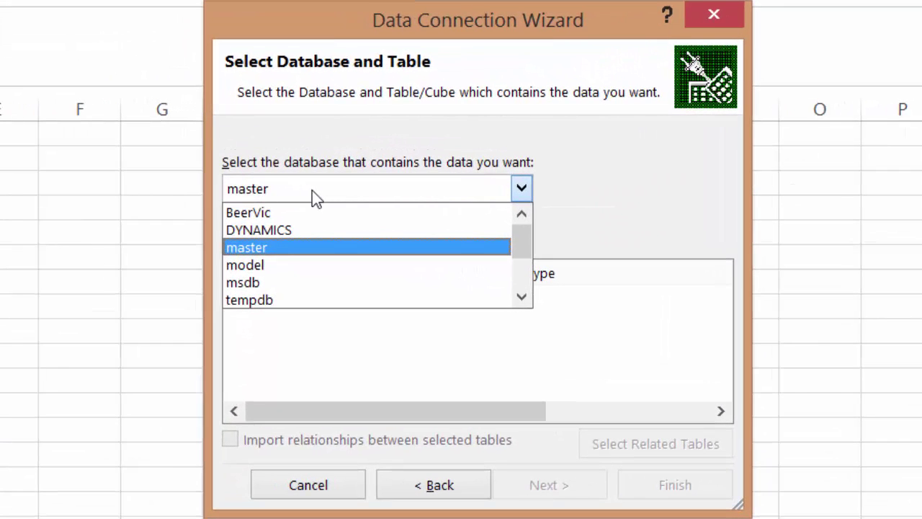
{"action": "left_click_drag", "start_coordinate": [519, 246], "coordinate": [520, 278]}
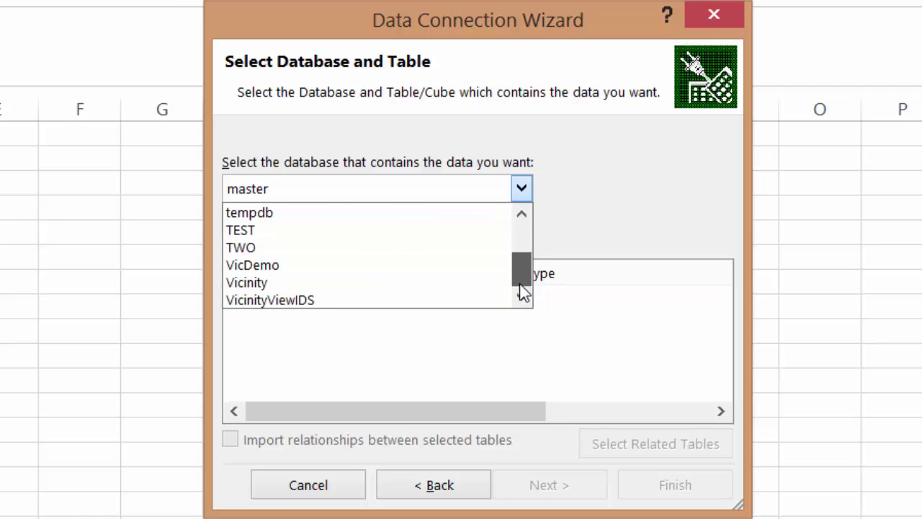
{"action": "left_click", "coordinate": [286, 268]}
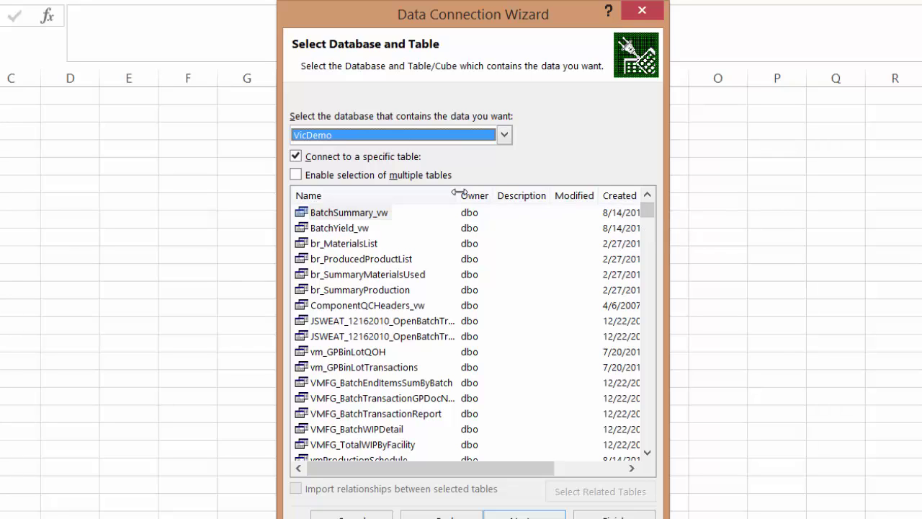
- Widen the name column and select the vv_Production Control_Ops Closed_Batch Yield view as the connection's source
{"action": "left_click_drag", "start_coordinate": [459, 193], "coordinate": [520, 194]}
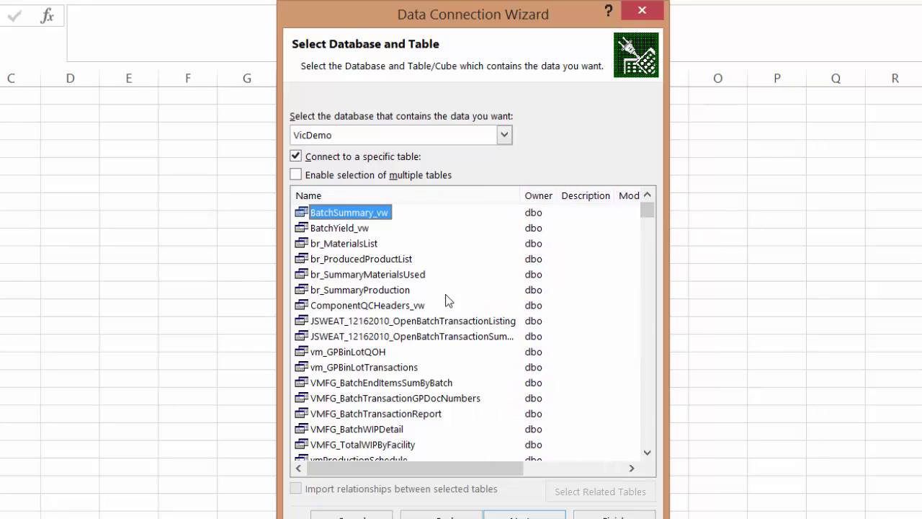
{"action": "scroll", "coordinate": [433, 299], "scroll_direction": "down", "scroll_amount": 12}
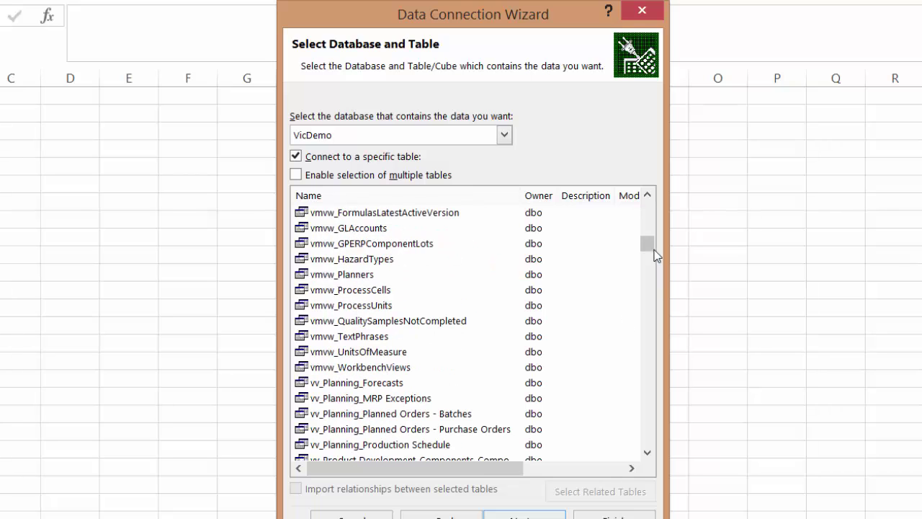
{"action": "left_click_drag", "start_coordinate": [655, 255], "coordinate": [653, 337]}
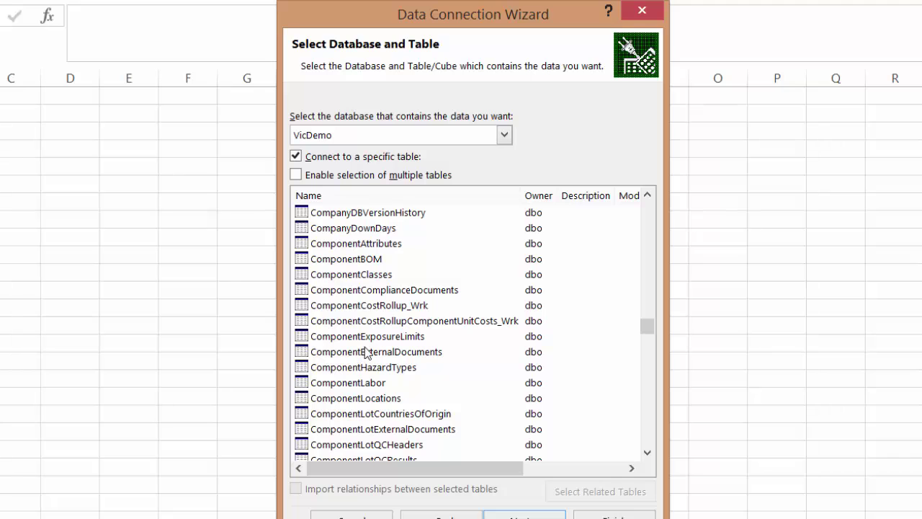
{"action": "left_click_drag", "start_coordinate": [647, 326], "coordinate": [650, 284]}
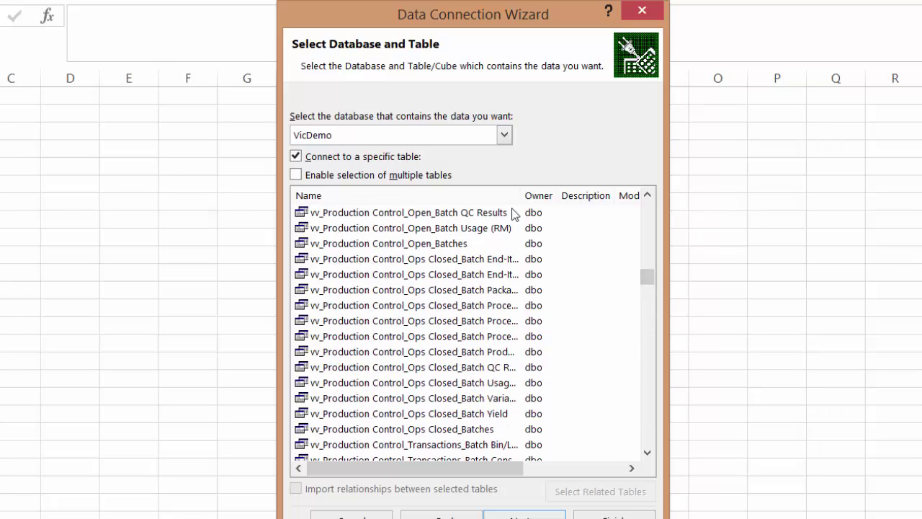
{"action": "left_click_drag", "start_coordinate": [522, 195], "coordinate": [570, 195]}
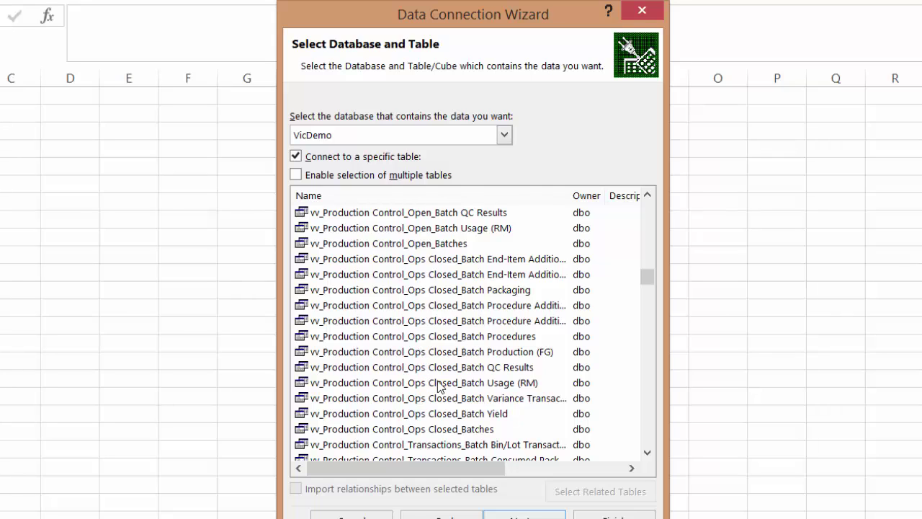
{"action": "left_click", "coordinate": [443, 416]}
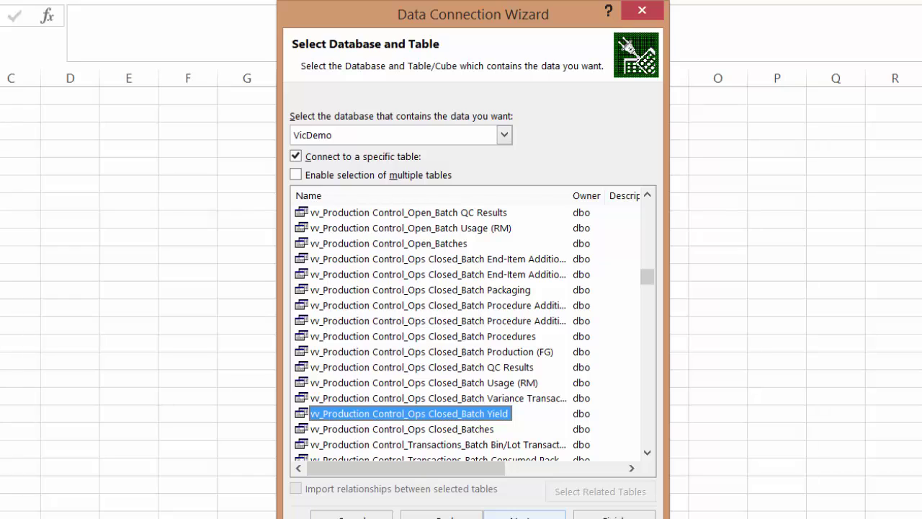
{"action": "left_click", "coordinate": [525, 515]}
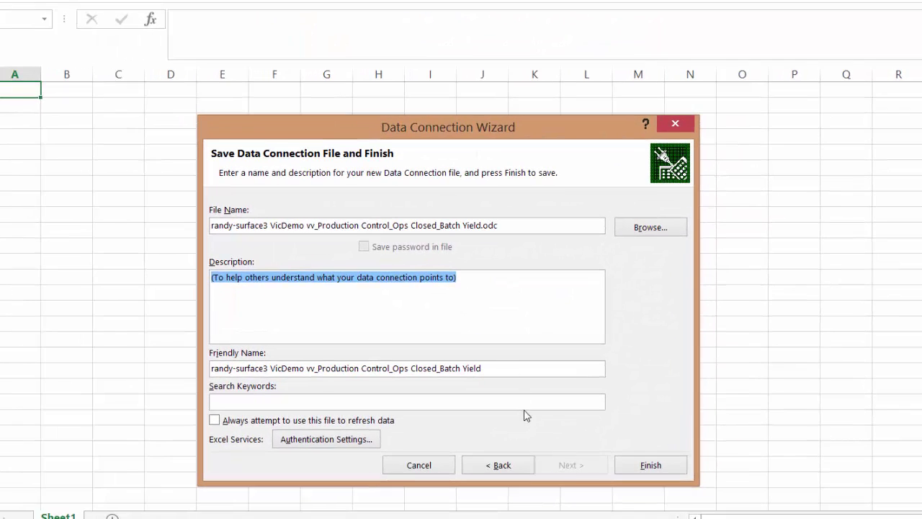
- Save the connection over the existing file and import the data as a PivotTable Report at cell A1 of the existing worksheet
{"action": "left_click", "coordinate": [636, 465]}
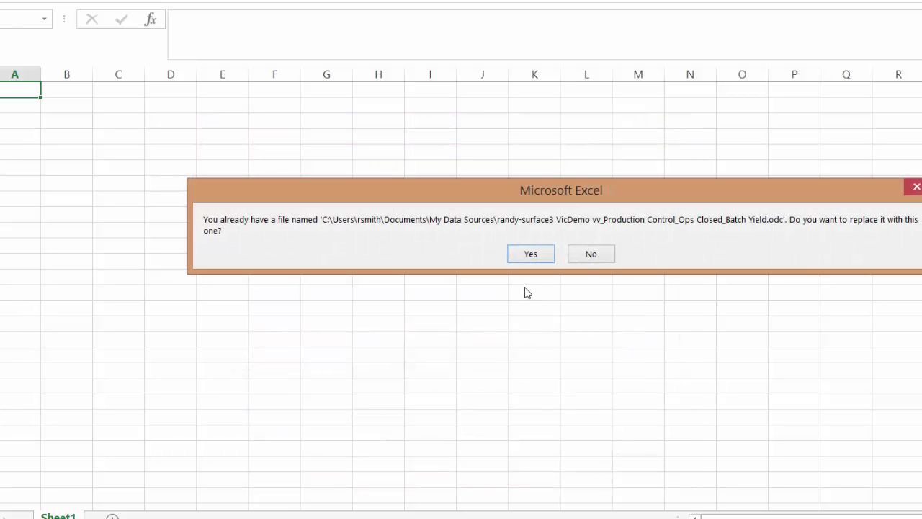
{"action": "left_click", "coordinate": [531, 256]}
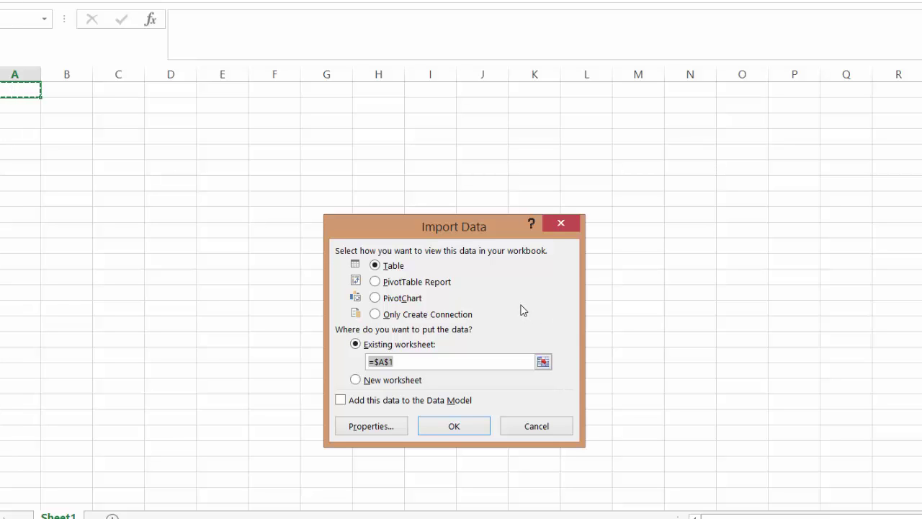
{"action": "left_click_drag", "start_coordinate": [495, 221], "coordinate": [606, 114]}
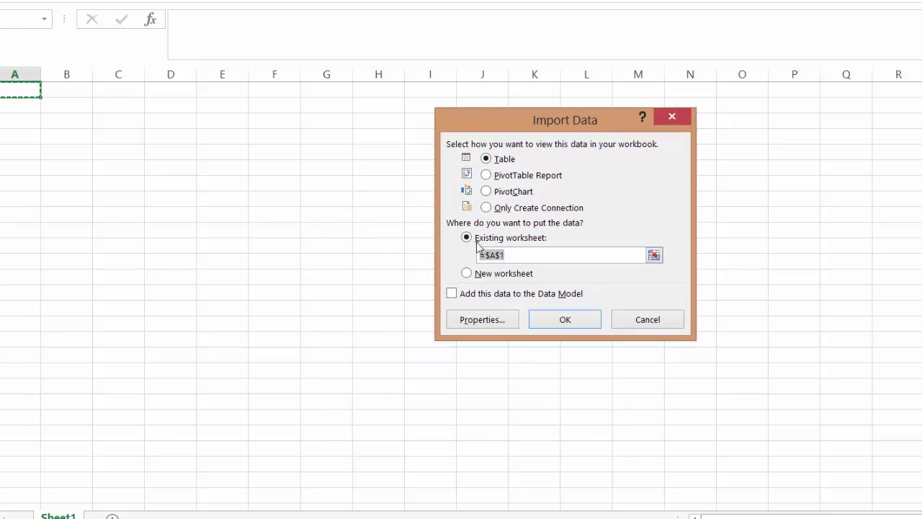
{"action": "left_click", "coordinate": [509, 177]}
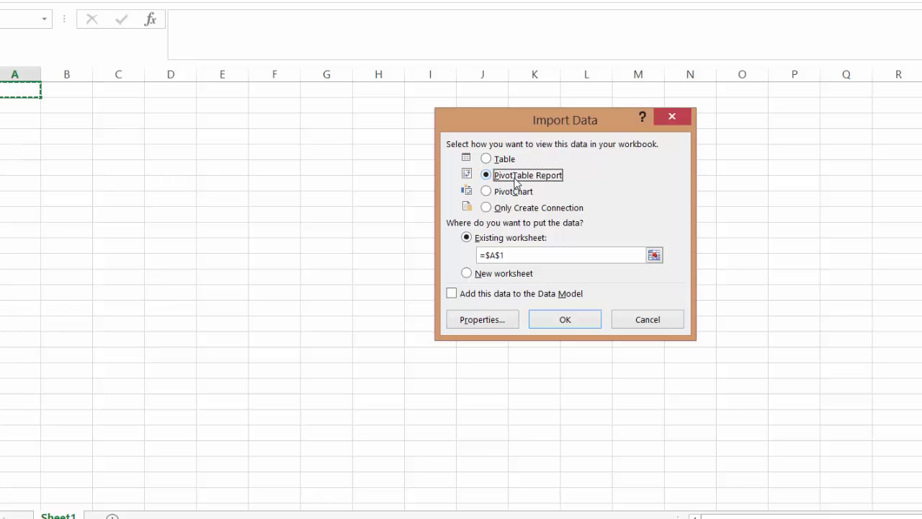
{"action": "left_click", "coordinate": [560, 321]}
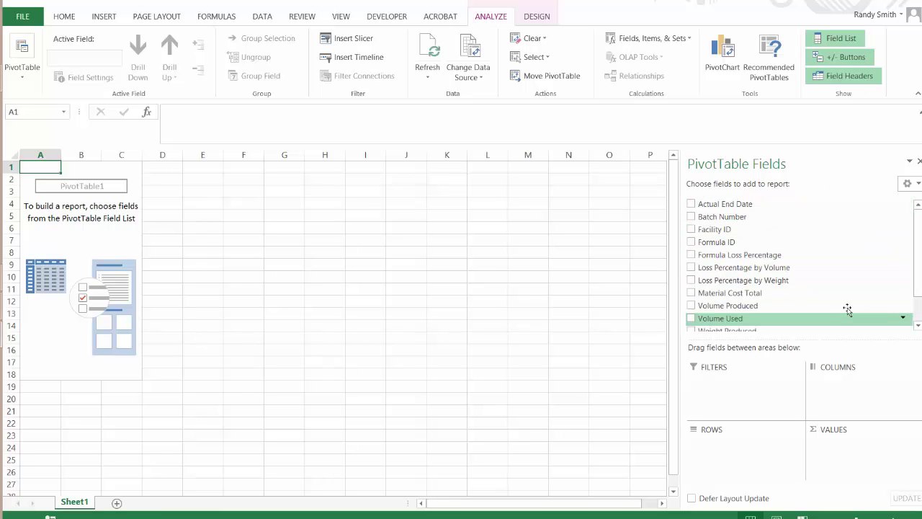
- Place Formula ID in the PivotTable's rows and Facility ID in its columns
{"action": "left_click_drag", "start_coordinate": [918, 261], "coordinate": [912, 240]}
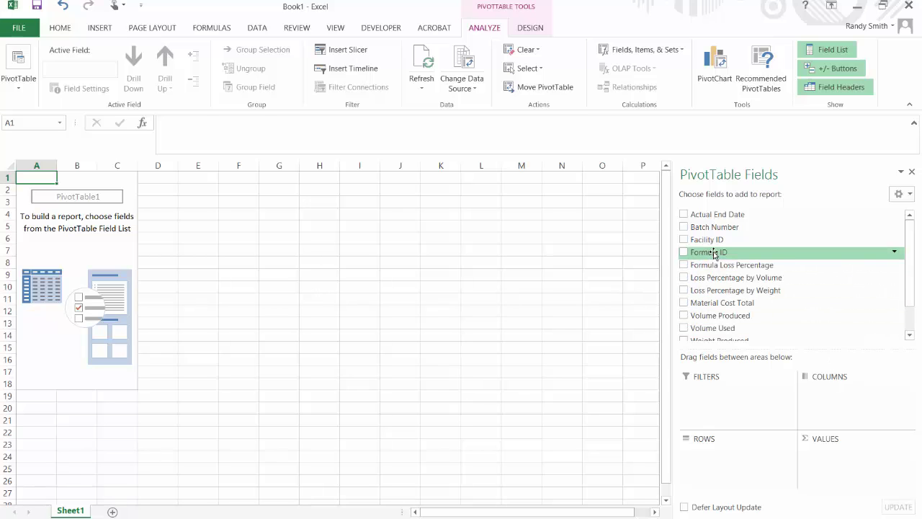
{"action": "left_click_drag", "start_coordinate": [714, 253], "coordinate": [713, 458]}
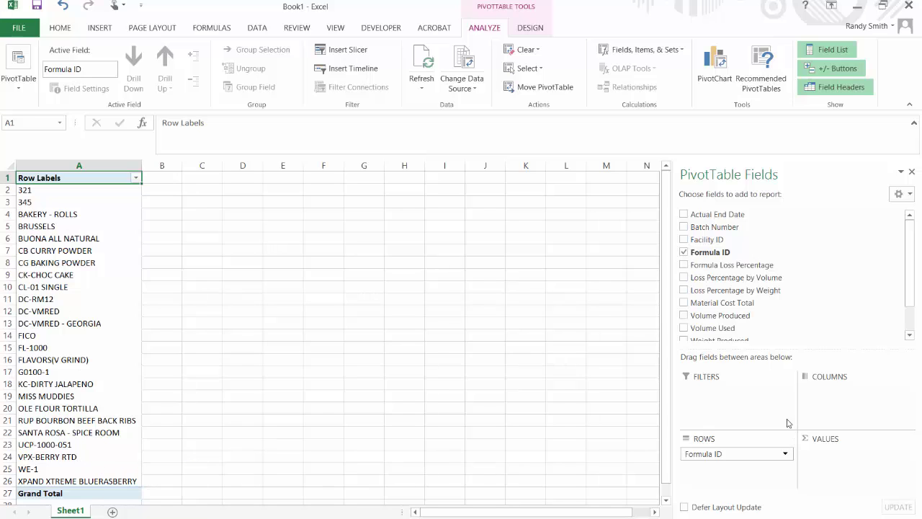
{"action": "left_click_drag", "start_coordinate": [715, 240], "coordinate": [836, 391]}
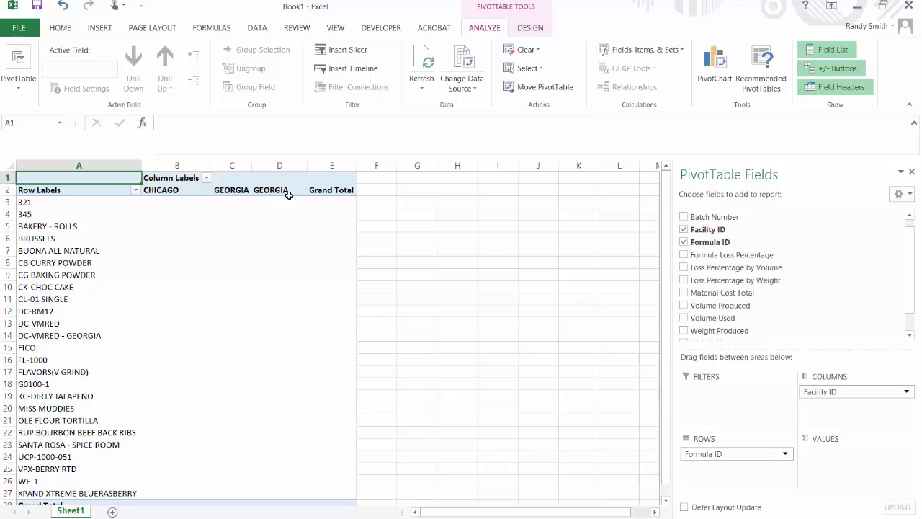
- Widen the two GEORGIA columns and add Weight Produced to the PivotTable's values
{"action": "left_click_drag", "start_coordinate": [253, 171], "coordinate": [277, 168]}
{"action": "left_click_drag", "start_coordinate": [332, 168], "coordinate": [333, 170]}
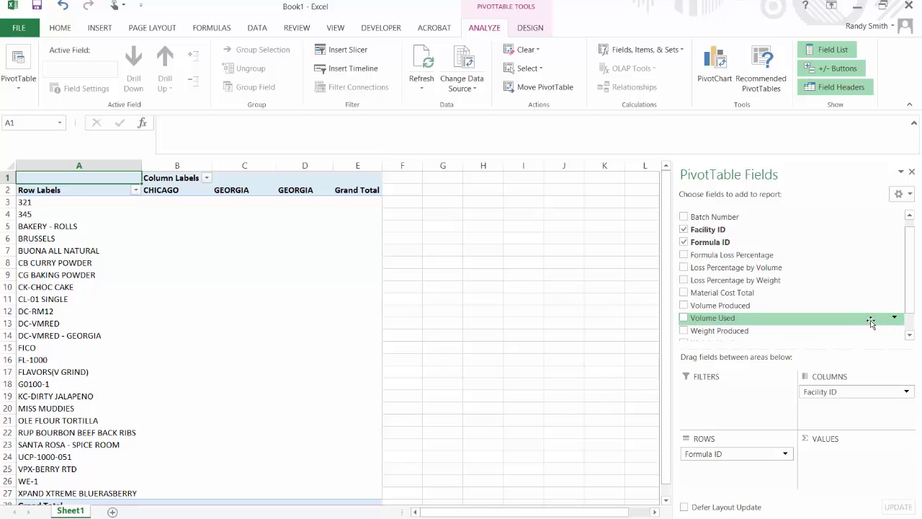
{"action": "left_click_drag", "start_coordinate": [913, 290], "coordinate": [913, 307]}
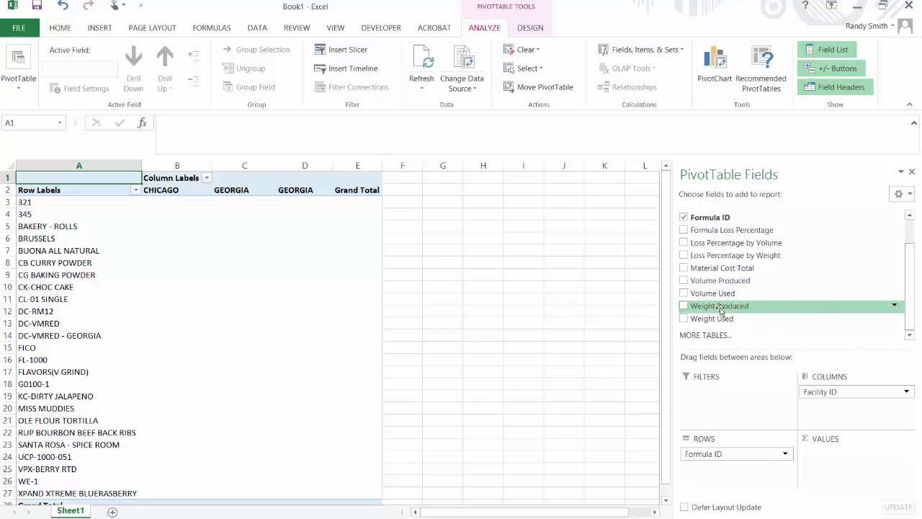
{"action": "left_click_drag", "start_coordinate": [720, 310], "coordinate": [838, 462]}
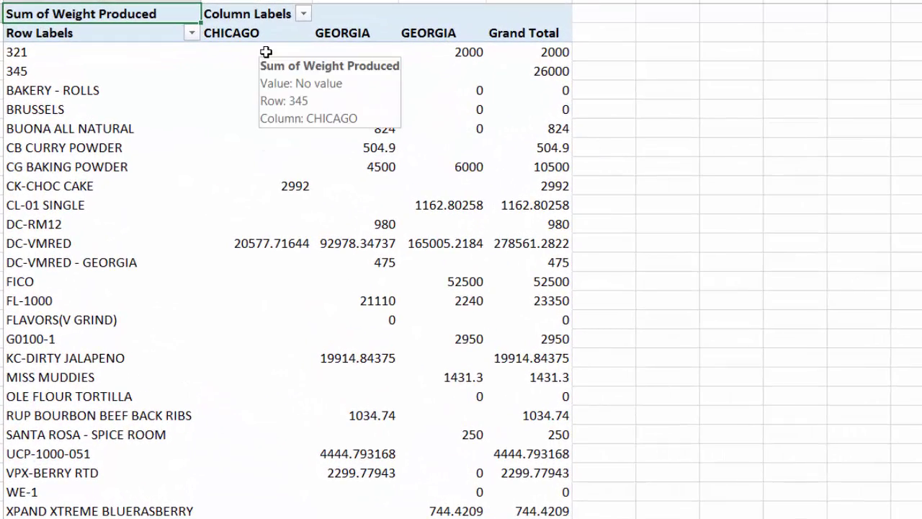
{"action": "mouse_move", "coordinate": [266, 243]}
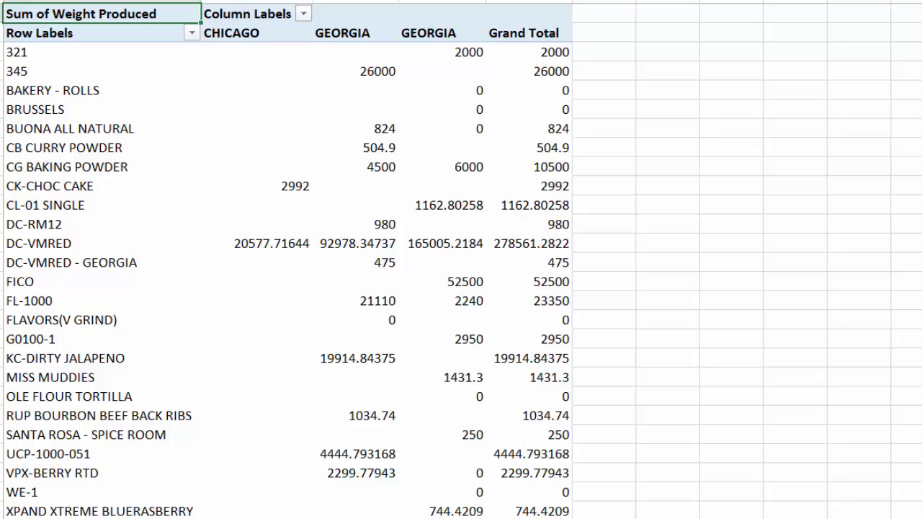
- Format the Sum of Weight Produced values as Number with 0 decimal places and a 1000 separator
{"action": "left_click", "coordinate": [883, 471]}
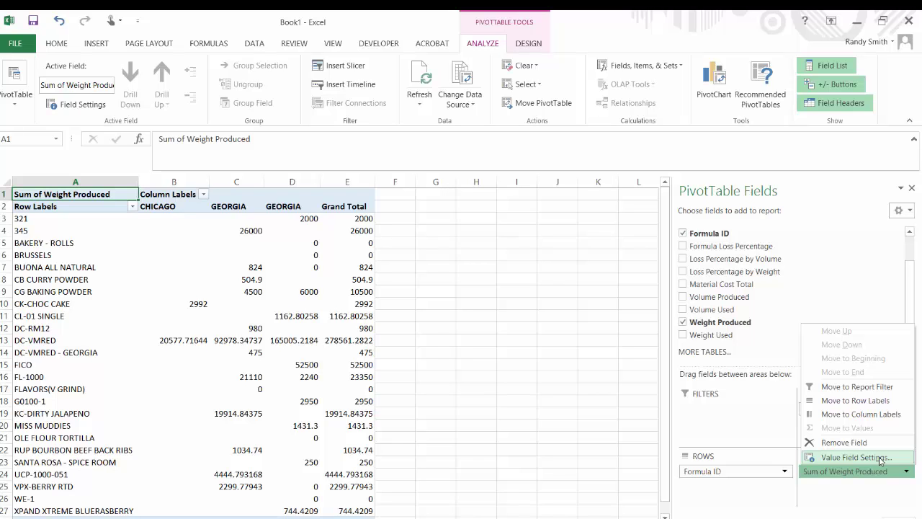
{"action": "left_click", "coordinate": [881, 458]}
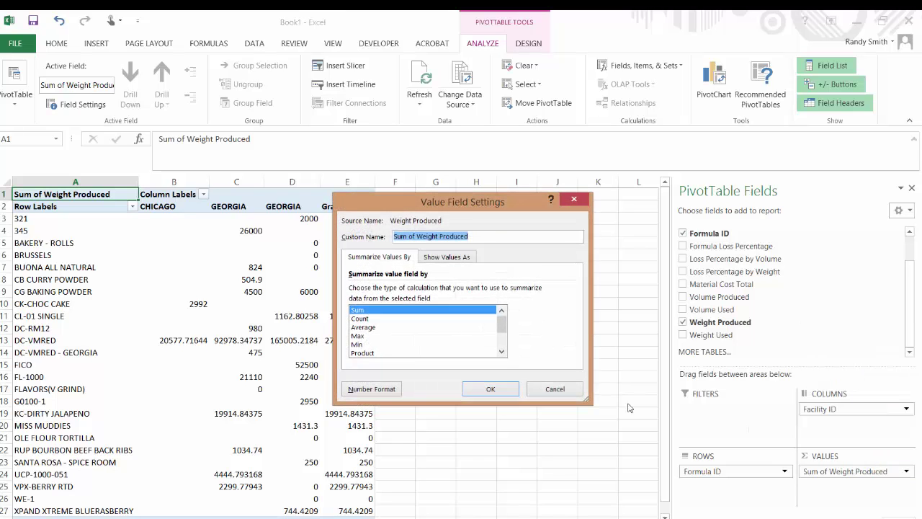
{"action": "left_click", "coordinate": [372, 389]}
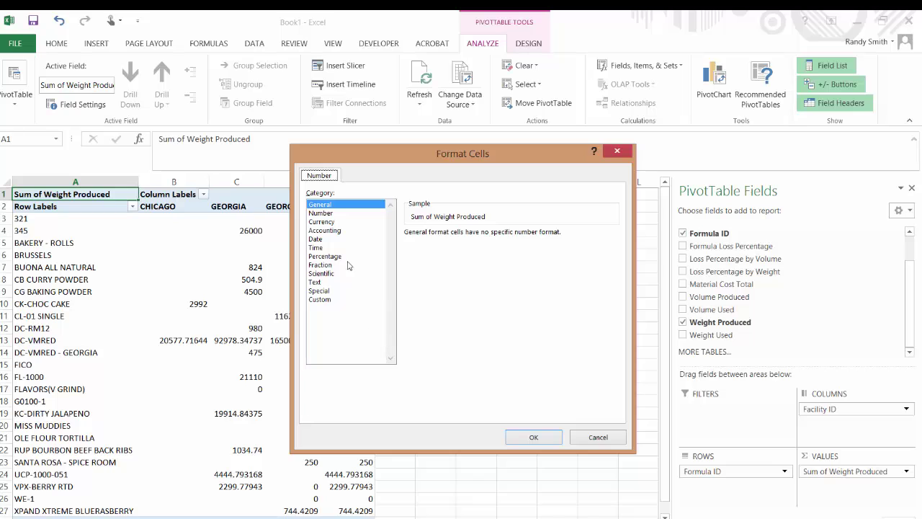
{"action": "left_click", "coordinate": [328, 214]}
{"action": "left_click", "coordinate": [493, 238]}
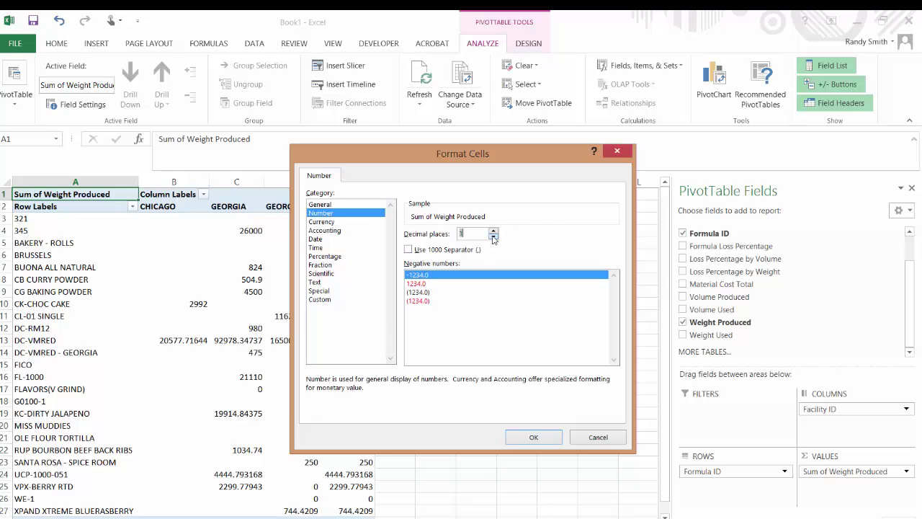
{"action": "left_click", "coordinate": [494, 238]}
{"action": "left_click", "coordinate": [439, 250]}
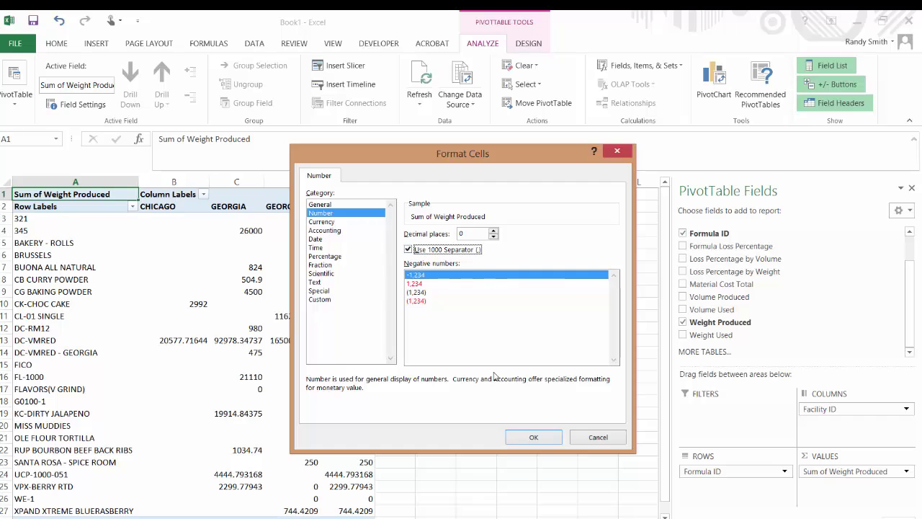
{"action": "left_click", "coordinate": [533, 435]}
{"action": "left_click", "coordinate": [489, 390]}
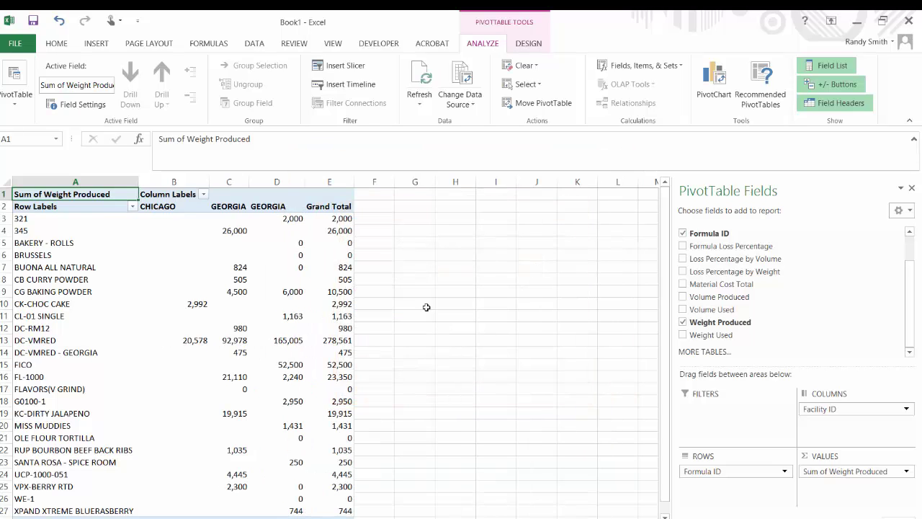
- Insert a timeline for Actual End Date and place it beside the PivotTable, starting near column F below the headers
{"action": "mouse_move", "coordinate": [253, 405]}
{"action": "mouse_move", "coordinate": [201, 462]}
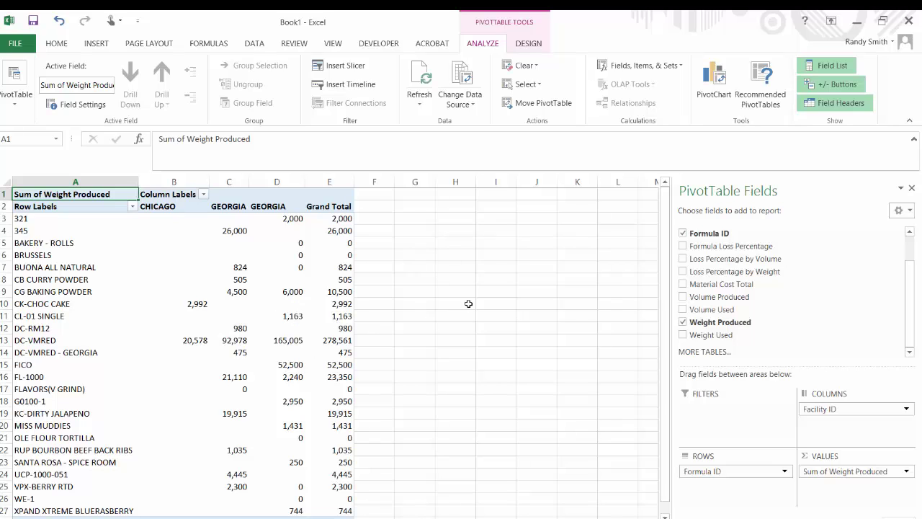
{"action": "left_click", "coordinate": [338, 87]}
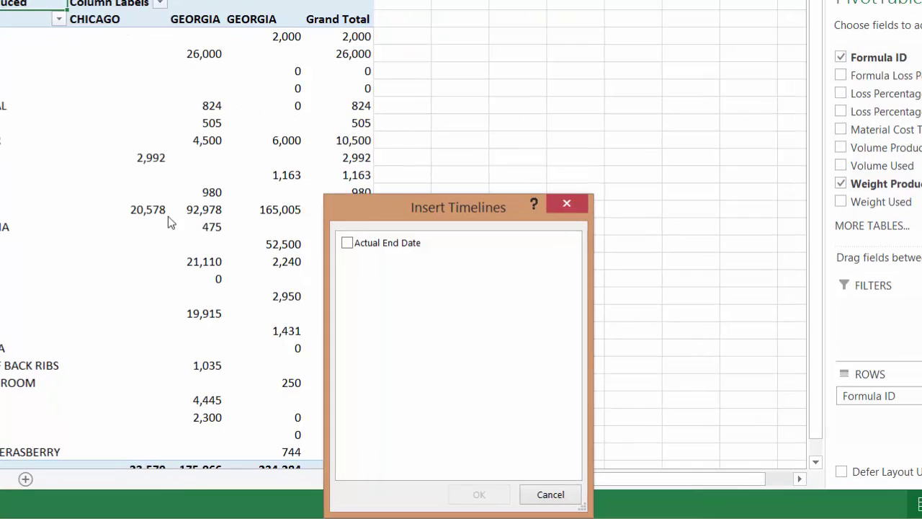
{"action": "left_click", "coordinate": [346, 244]}
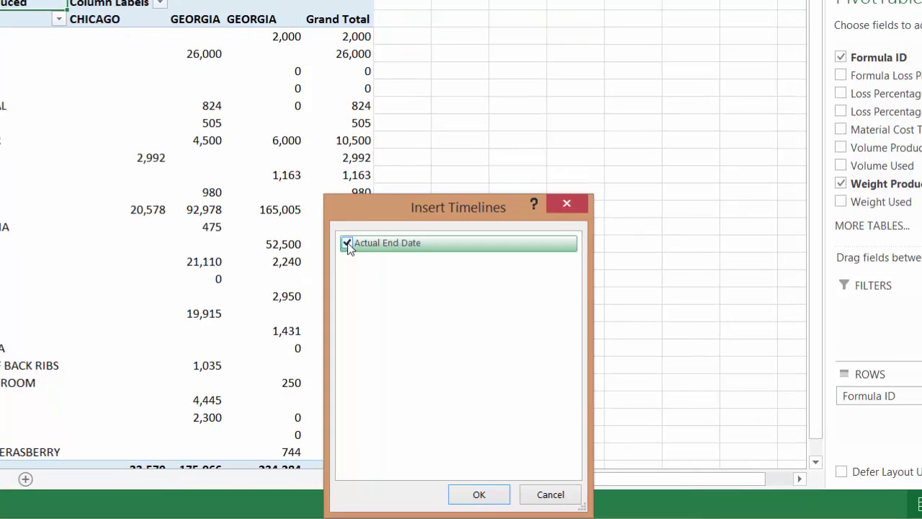
{"action": "left_click", "coordinate": [480, 495]}
{"action": "left_click_drag", "start_coordinate": [371, 189], "coordinate": [575, 21]}
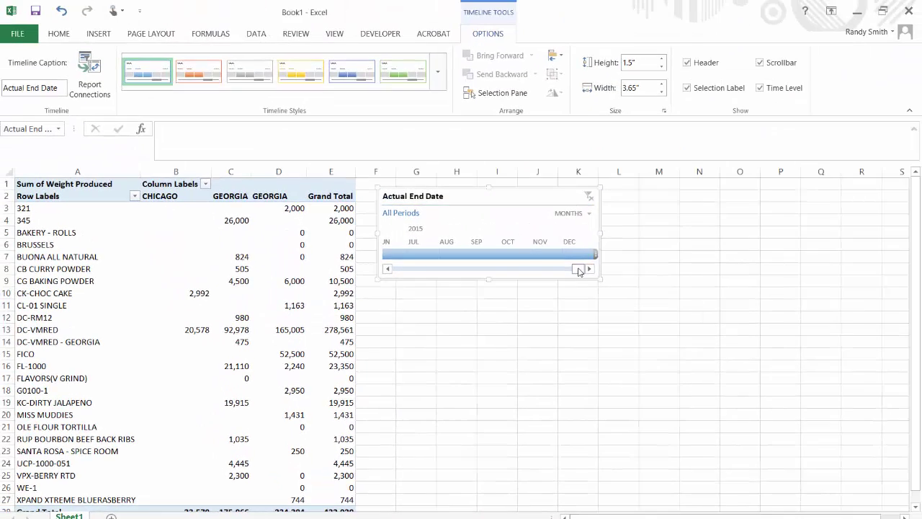
{"action": "left_click_drag", "start_coordinate": [677, 144], "coordinate": [493, 147]}
{"action": "left_click_drag", "start_coordinate": [445, 272], "coordinate": [580, 273]}
- Switch the Actual End Date timeline to years and filter the PivotTable to 2012 - 2015
{"action": "left_click", "coordinate": [588, 213]}
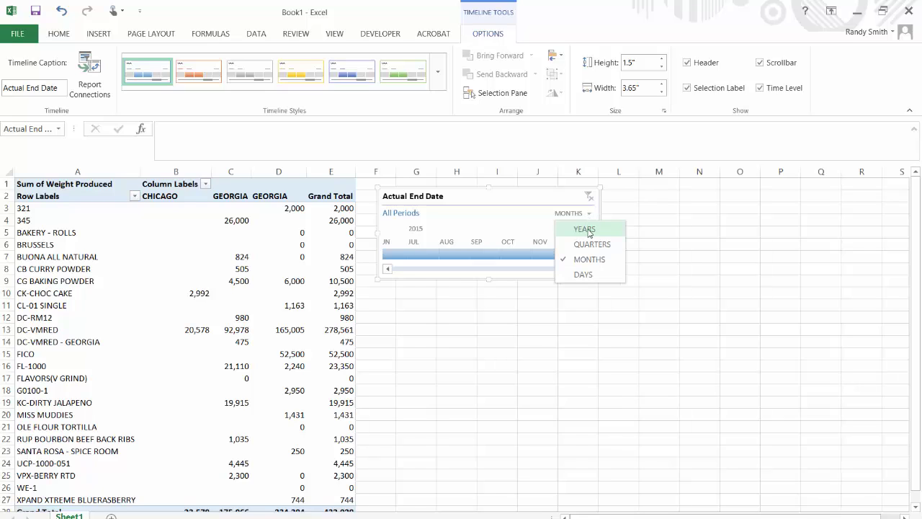
{"action": "left_click", "coordinate": [584, 229]}
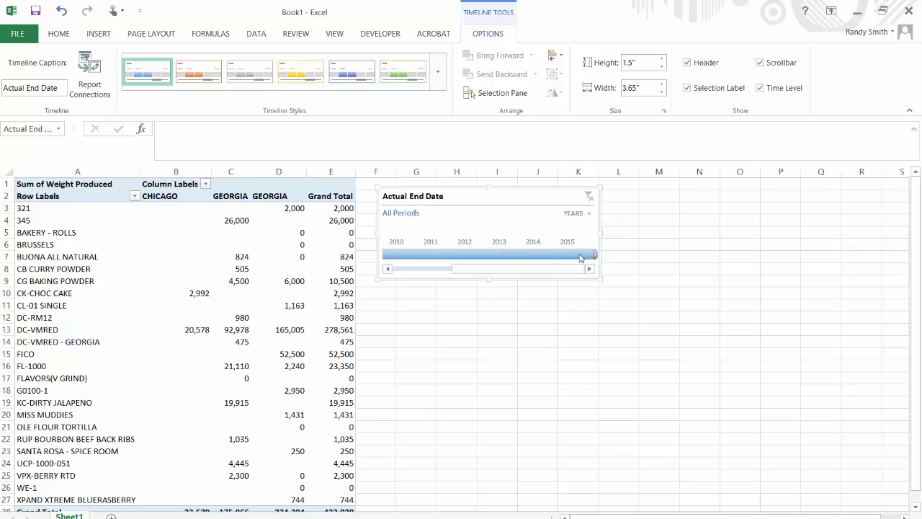
{"action": "left_click_drag", "start_coordinate": [488, 271], "coordinate": [541, 256]}
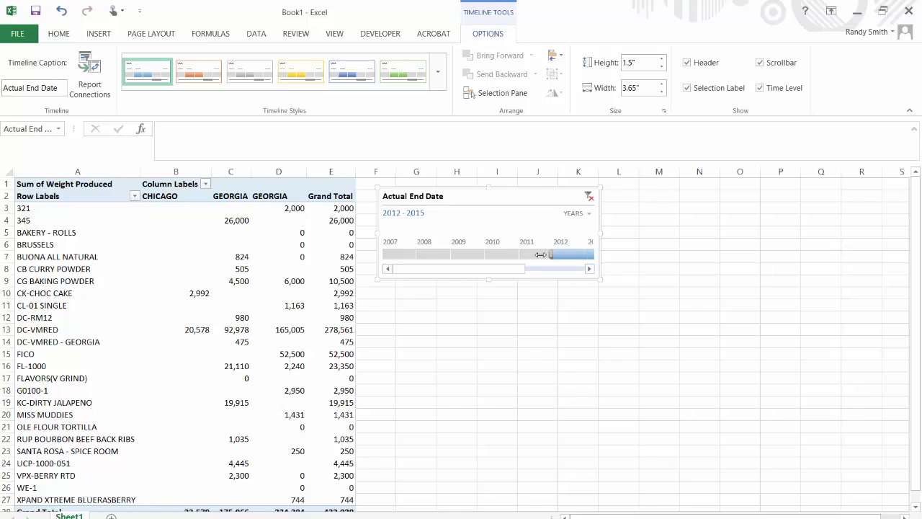
{"action": "left_click", "coordinate": [539, 272]}
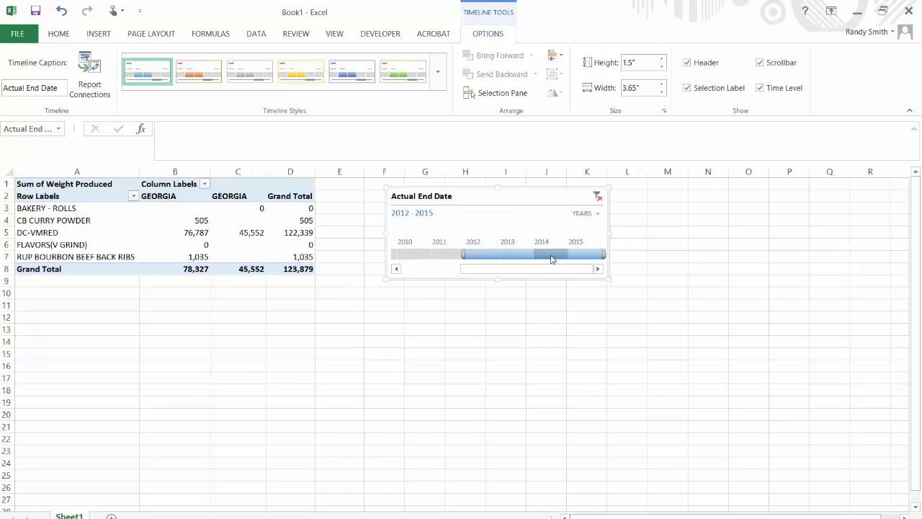
- Switch the Actual End Date timeline to quarters and narrow the filtered period to Q3 2012 - Q4 2015
{"action": "left_click", "coordinate": [597, 214]}
{"action": "left_click", "coordinate": [605, 245]}
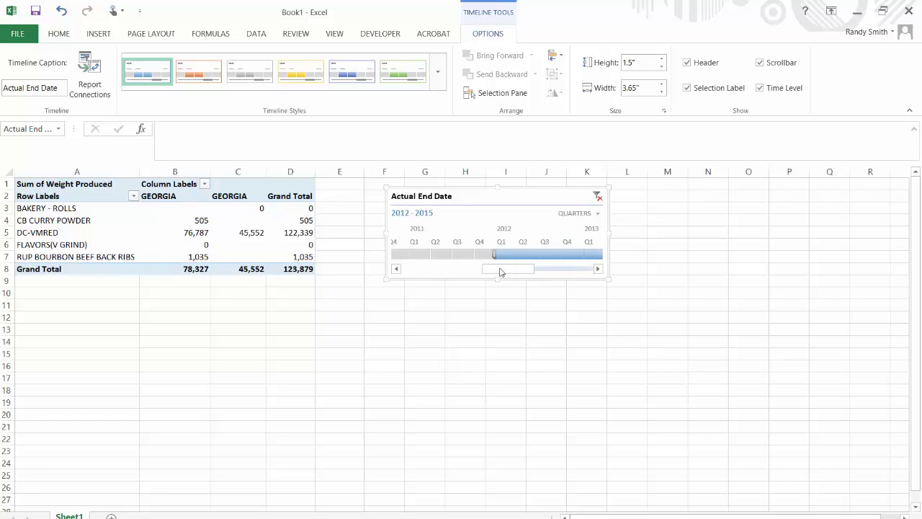
{"action": "left_click_drag", "start_coordinate": [497, 254], "coordinate": [539, 253]}
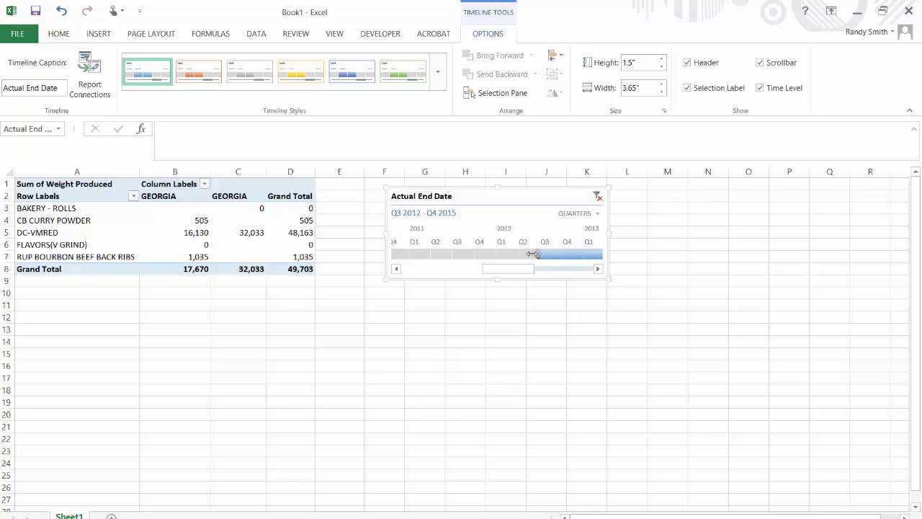
{"action": "mouse_move", "coordinate": [537, 257]}
{"action": "left_mouse_down"}
{"action": "mouse_move", "coordinate": [472, 254]}
{"action": "mouse_move", "coordinate": [540, 253]}
{"action": "left_mouse_up"}
{"action": "mouse_move", "coordinate": [224, 234]}
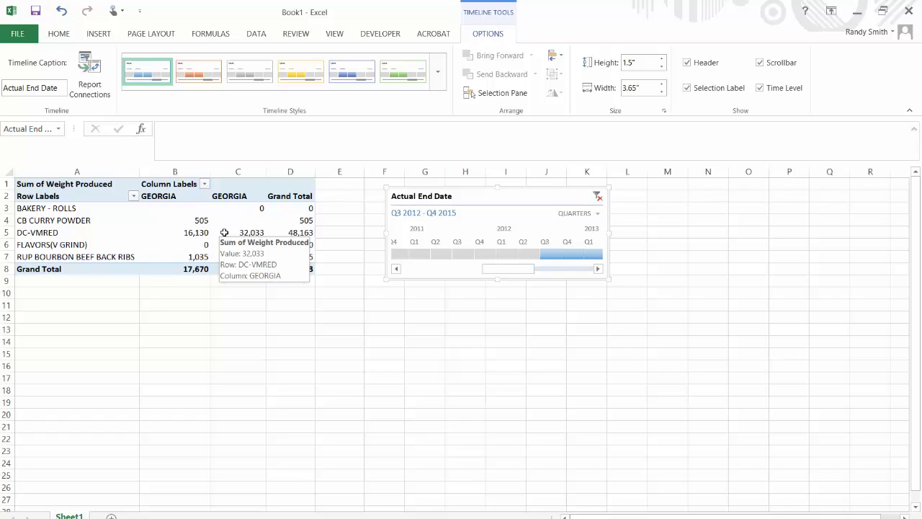
{"action": "mouse_move", "coordinate": [222, 254]}
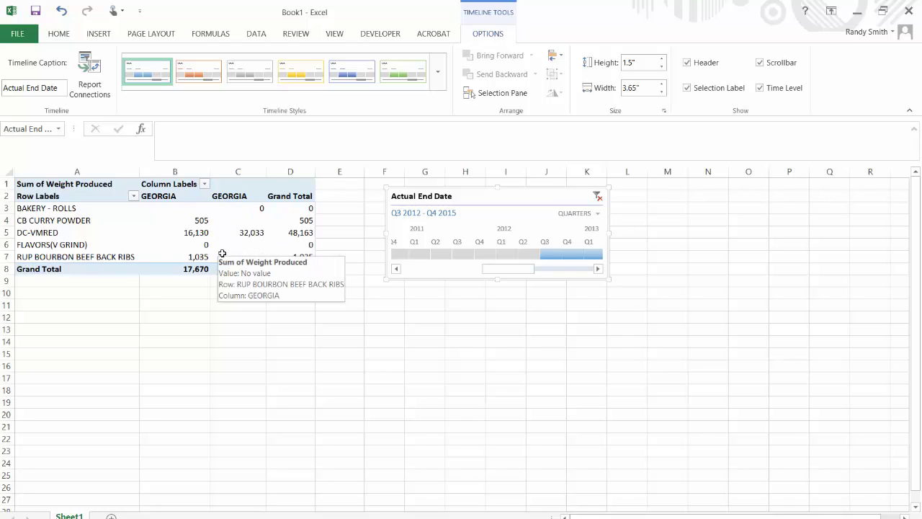